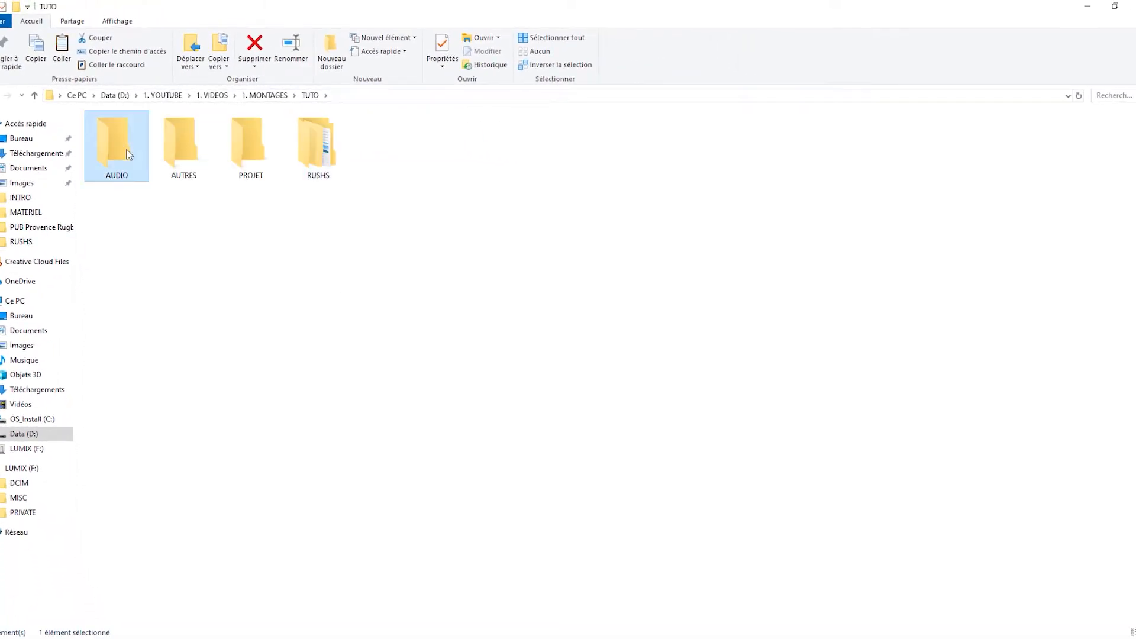
- Open the AUDIO folder and create a subfolder named Musique in it
{"action": "double_click", "coordinate": [114, 144]}
{"action": "right_click", "coordinate": [131, 151]}
{"action": "left_click", "coordinate": [315, 298]}
{"action": "type", "text": "Musique"}
- Add a second subfolder next to Musique inside the AUDIO folder
{"action": "right_click", "coordinate": [207, 196]}
{"action": "mouse_move", "coordinate": [293, 328]}
{"action": "left_click", "coordinate": [395, 351]}
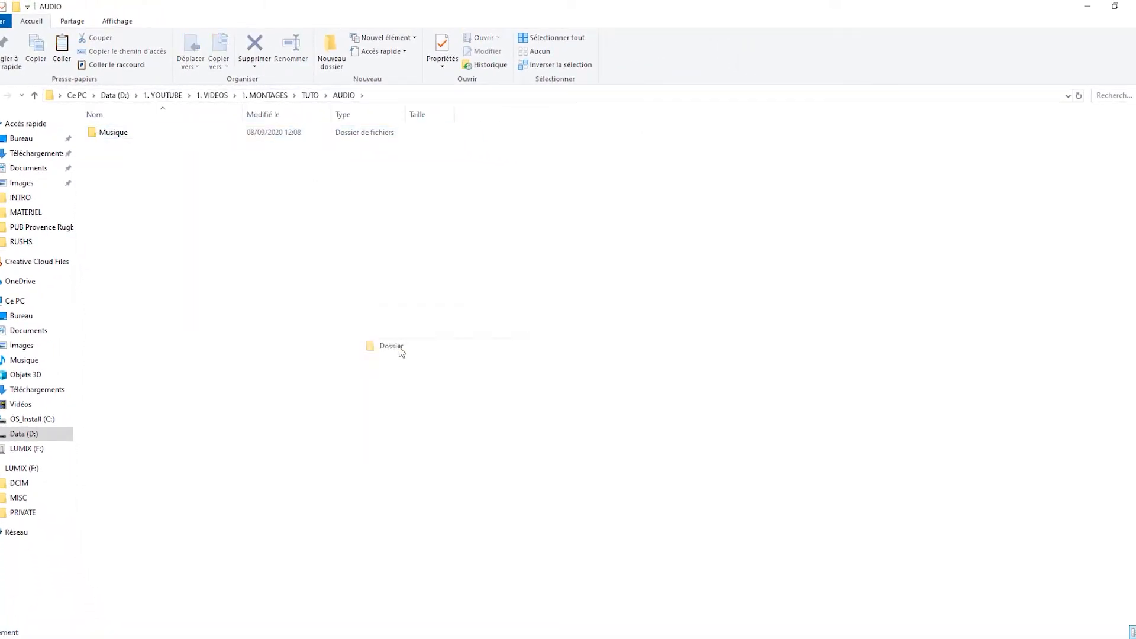
{"action": "type", "text": "S"}
{"action": "left_click", "coordinate": [356, 250]}
- Return to the TUTO folder, open AUTRES and create a subfolder named Logo in it
{"action": "left_click", "coordinate": [311, 95]}
{"action": "double_click", "coordinate": [115, 158]}
{"action": "right_click", "coordinate": [246, 219]}
{"action": "mouse_move", "coordinate": [365, 370]}
{"action": "left_click", "coordinate": [436, 366]}
{"action": "type", "text": "Logo"}
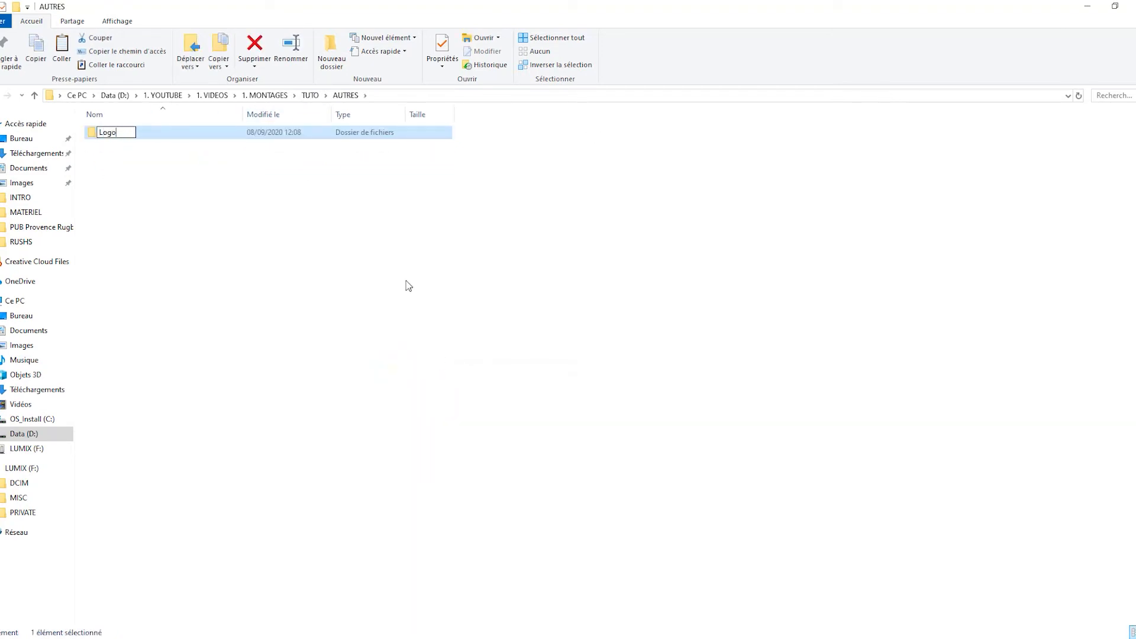
{"action": "key", "text": "Return"}
- Create a second subfolder named Photos in the AUTRES folder
{"action": "right_click", "coordinate": [388, 266]}
{"action": "mouse_move", "coordinate": [494, 417]}
{"action": "left_click", "coordinate": [565, 414]}
{"action": "type", "text": "Photos"}
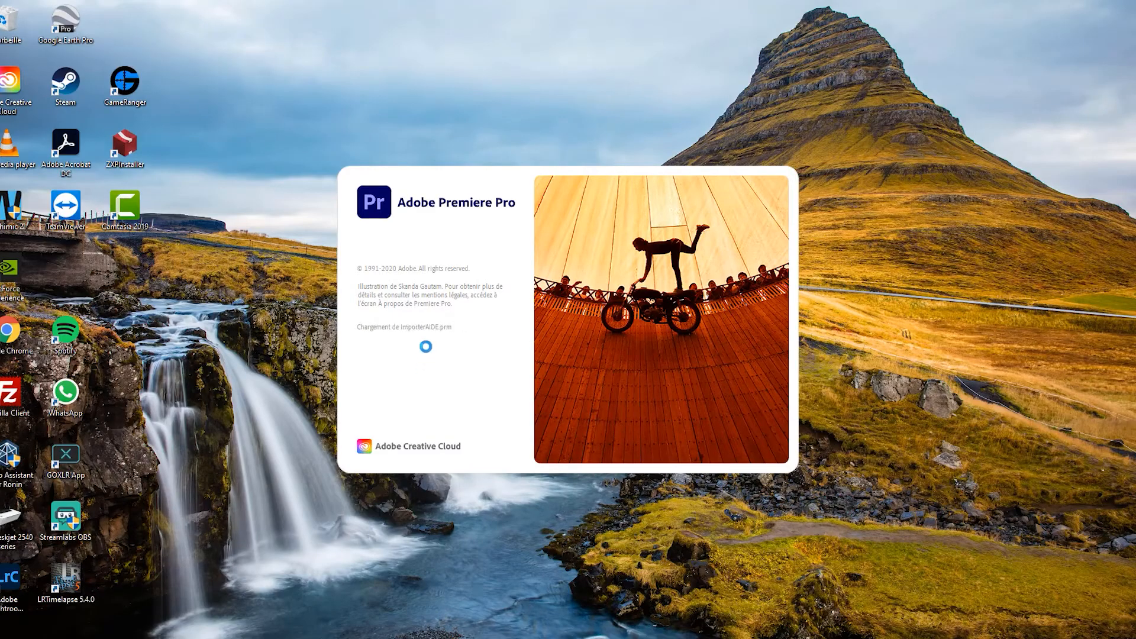
- Switch to Premiere Pro and import the AUDIO, AUTRES and RUSHS folders into the TUTO project
{"action": "double_click", "coordinate": [95, 509]}
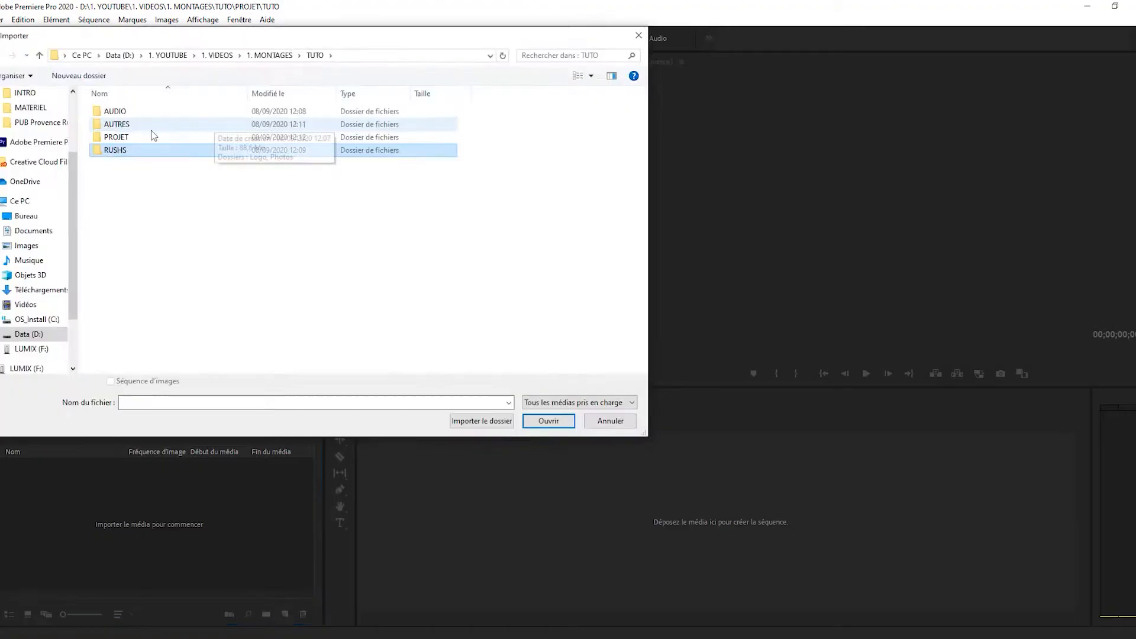
{"action": "left_click", "coordinate": [124, 113]}
{"action": "left_click", "coordinate": [125, 125], "text": "ctrl"}
{"action": "left_click", "coordinate": [121, 149], "text": "ctrl"}
{"action": "left_click", "coordinate": [618, 538]}
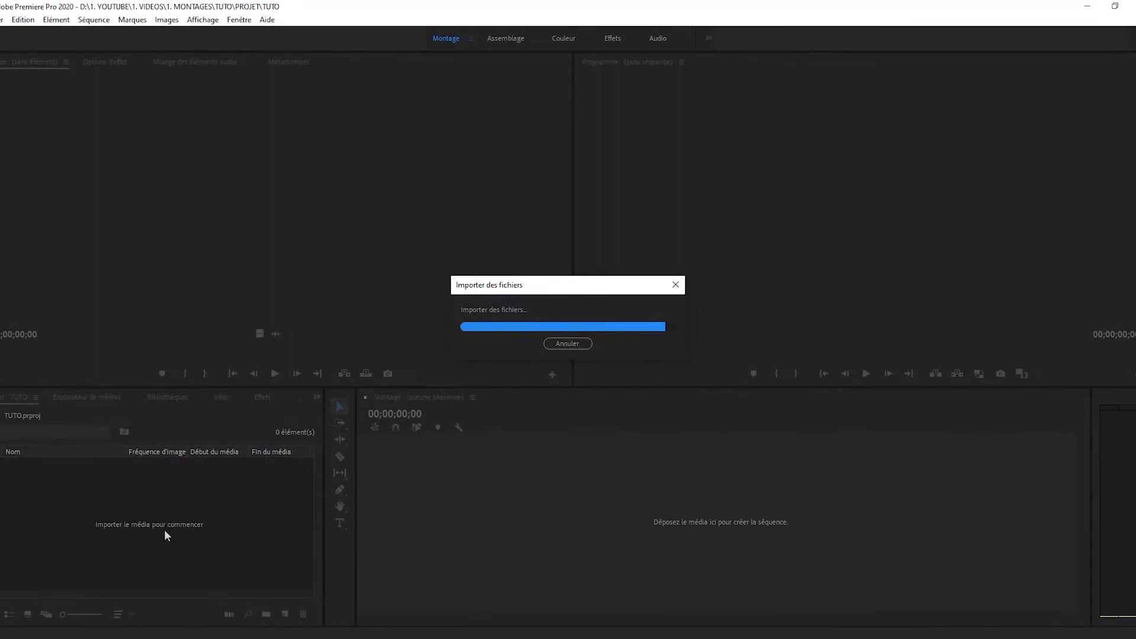
- Assign the Violet label to both MVI clips in the G7X bin of RUSHS
{"action": "left_click", "coordinate": [23, 510]}
{"action": "left_click", "coordinate": [66, 524]}
{"action": "left_click", "coordinate": [76, 538], "text": "shift"}
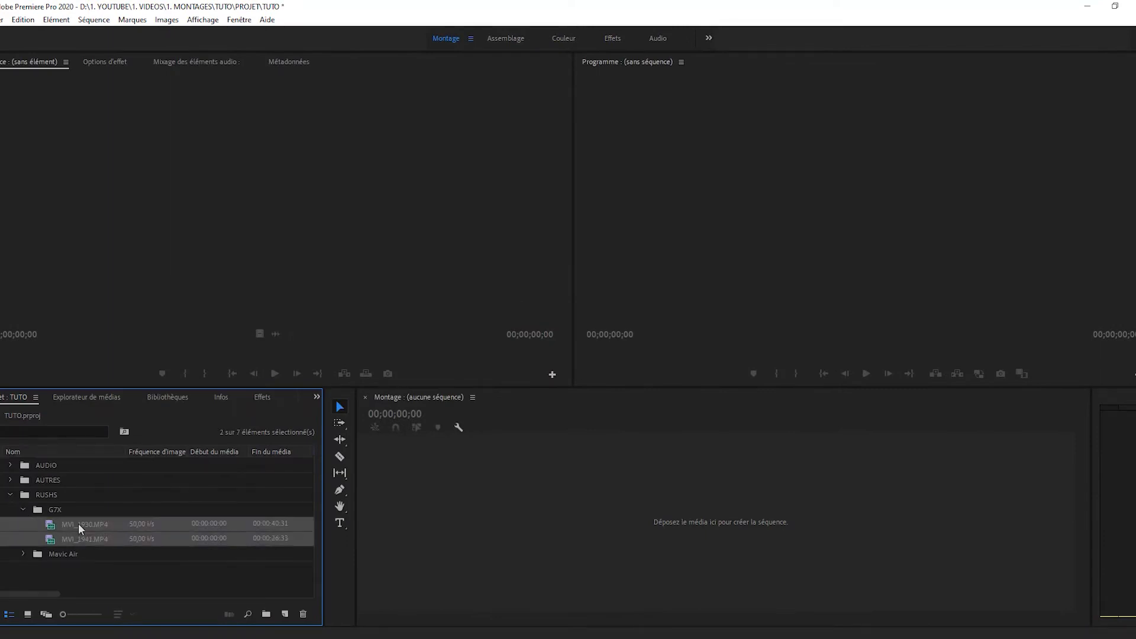
{"action": "right_click", "coordinate": [79, 523]}
{"action": "mouse_move", "coordinate": [237, 452]}
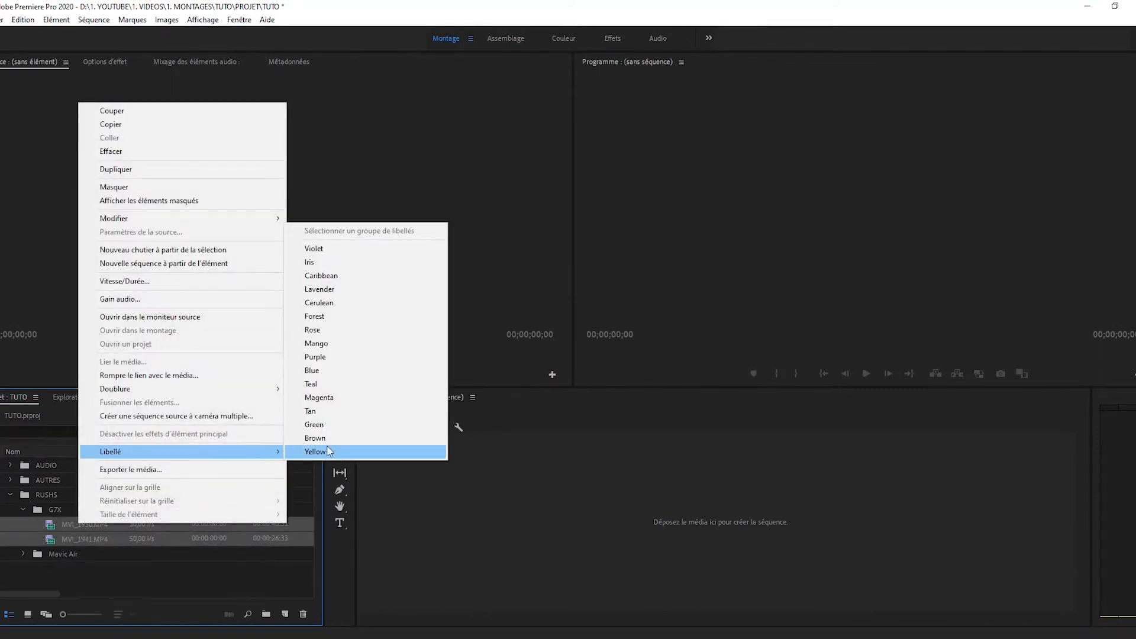
{"action": "left_click", "coordinate": [346, 248]}
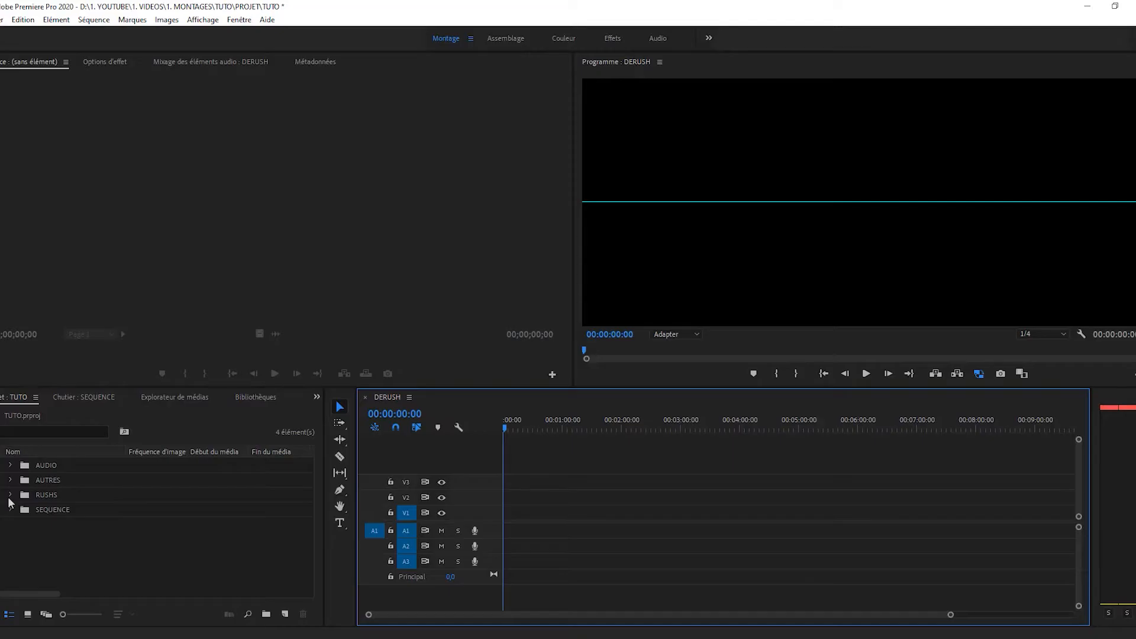
- Open the proxy creation settings for DJI_0051.MP4 and DJI_0053.MP4 in the Mavic Air bin of RUSHS
{"action": "left_click", "coordinate": [16, 507]}
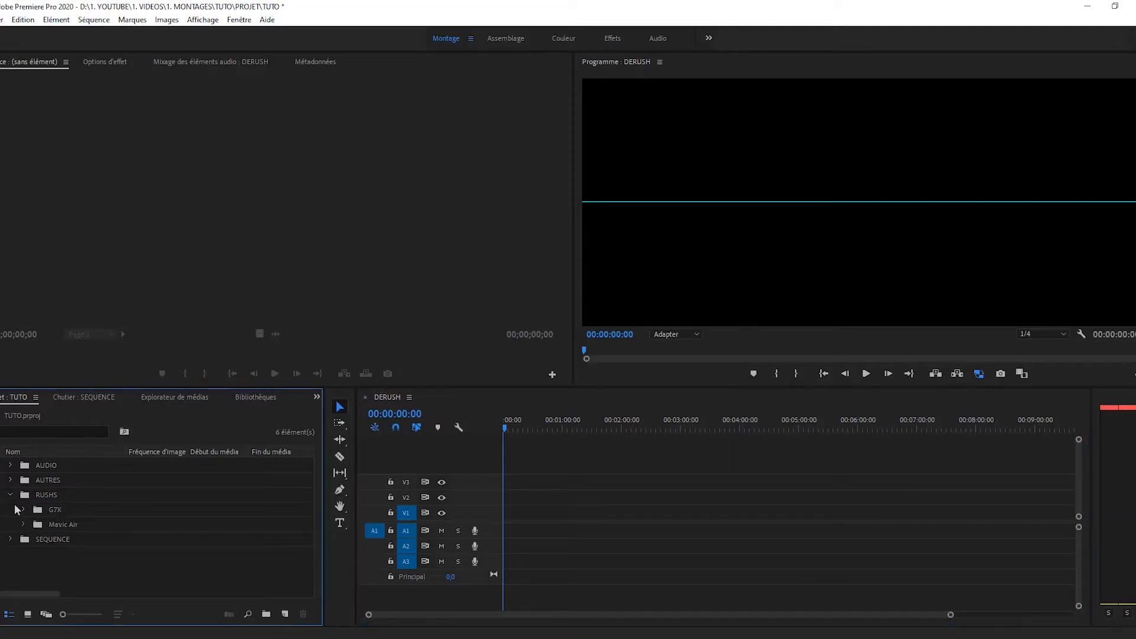
{"action": "left_click", "coordinate": [24, 524]}
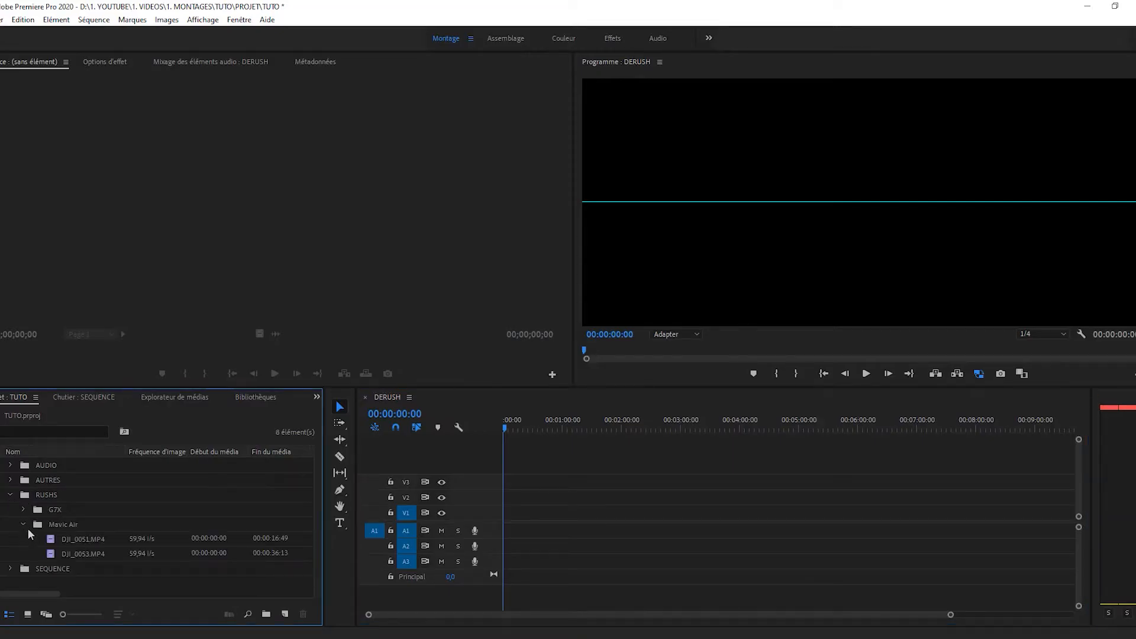
{"action": "left_click", "coordinate": [69, 539]}
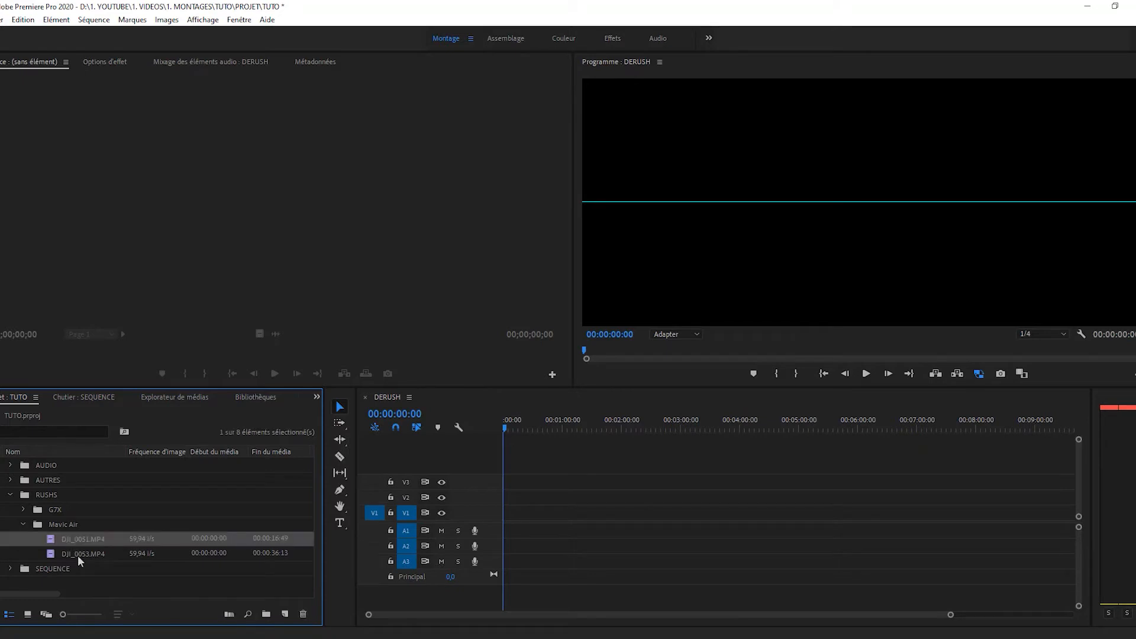
{"action": "left_click", "coordinate": [78, 554], "text": "shift"}
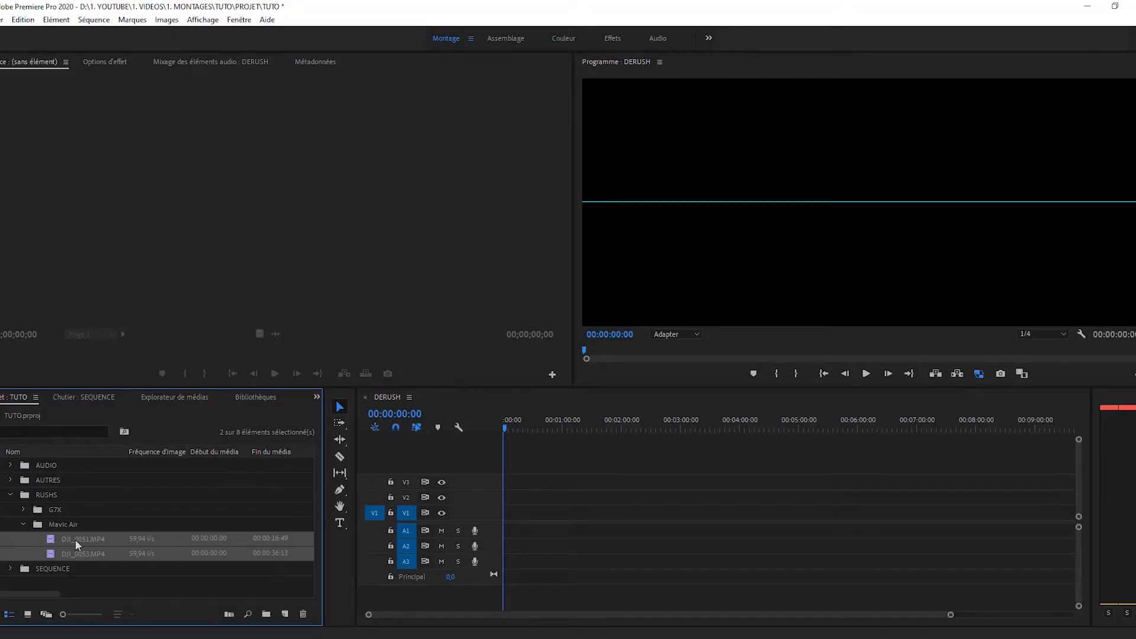
{"action": "right_click", "coordinate": [76, 540]}
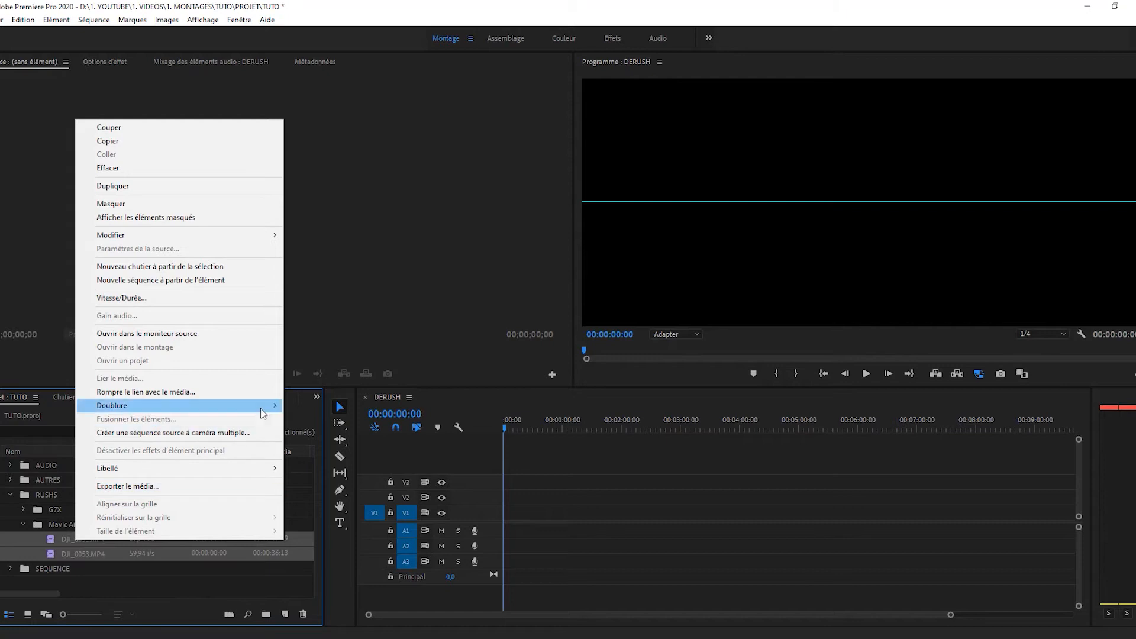
{"action": "mouse_move", "coordinate": [260, 413]}
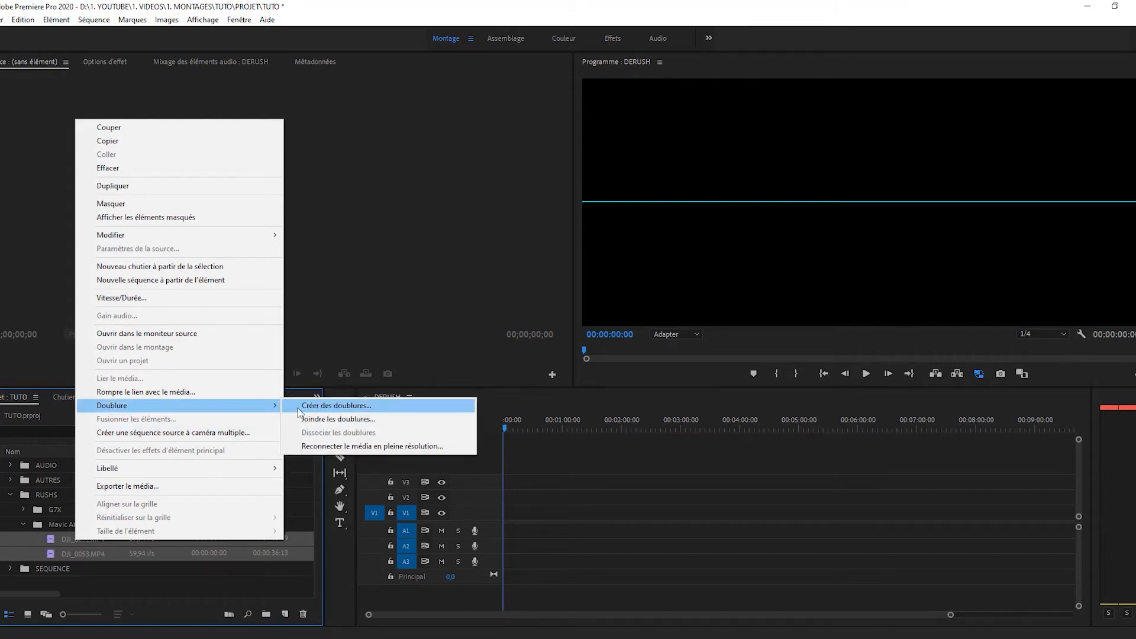
{"action": "left_click", "coordinate": [335, 407]}
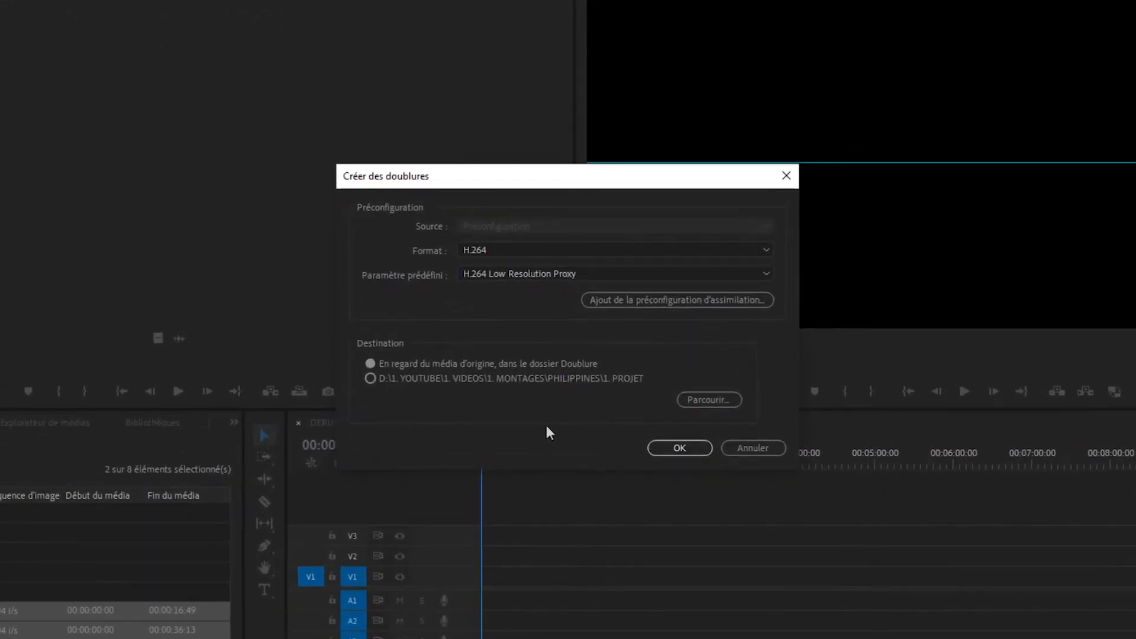
- Create the proxies in H.264 format with the H.264 Low Resolution Proxy preset, and close Media Encoder after encoding
{"action": "left_click", "coordinate": [497, 248]}
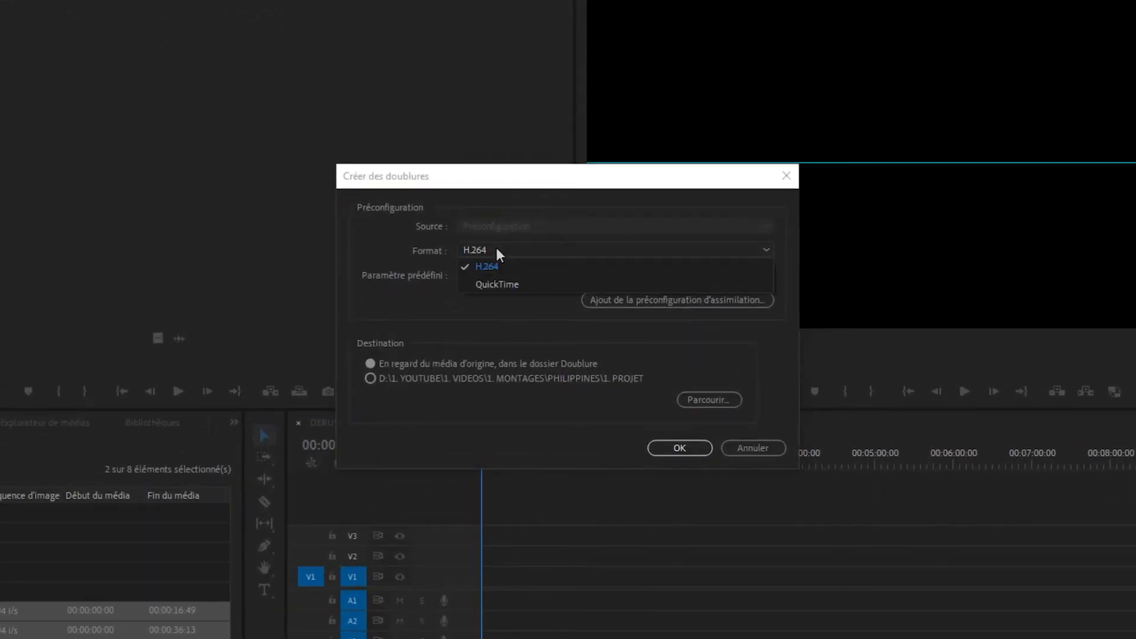
{"action": "left_click", "coordinate": [498, 261]}
{"action": "left_click", "coordinate": [498, 278]}
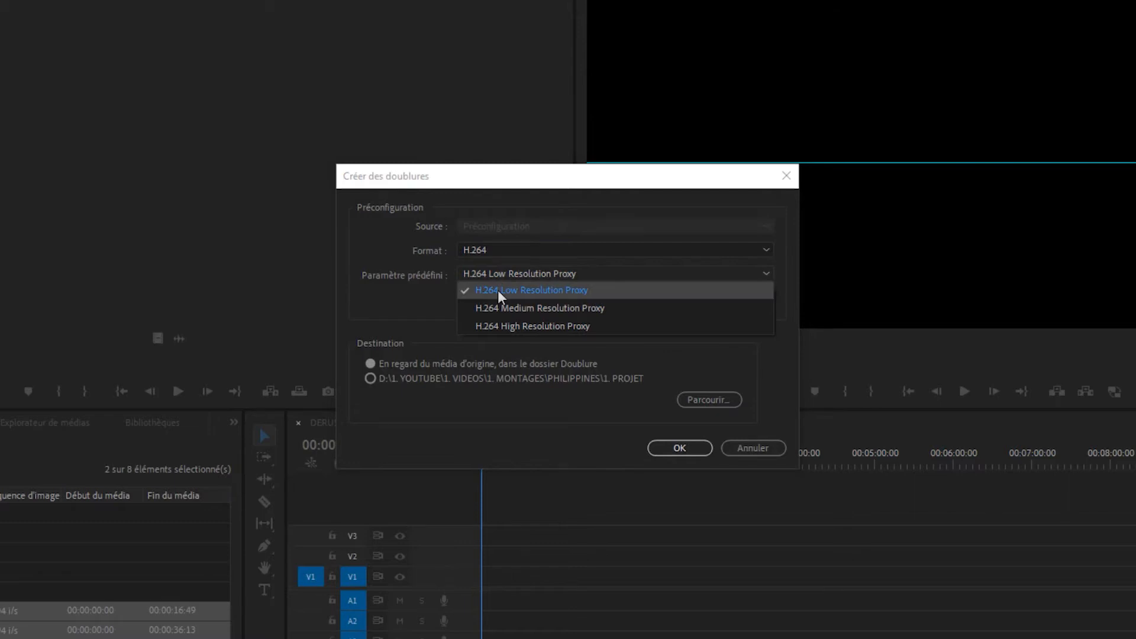
{"action": "left_click", "coordinate": [498, 290]}
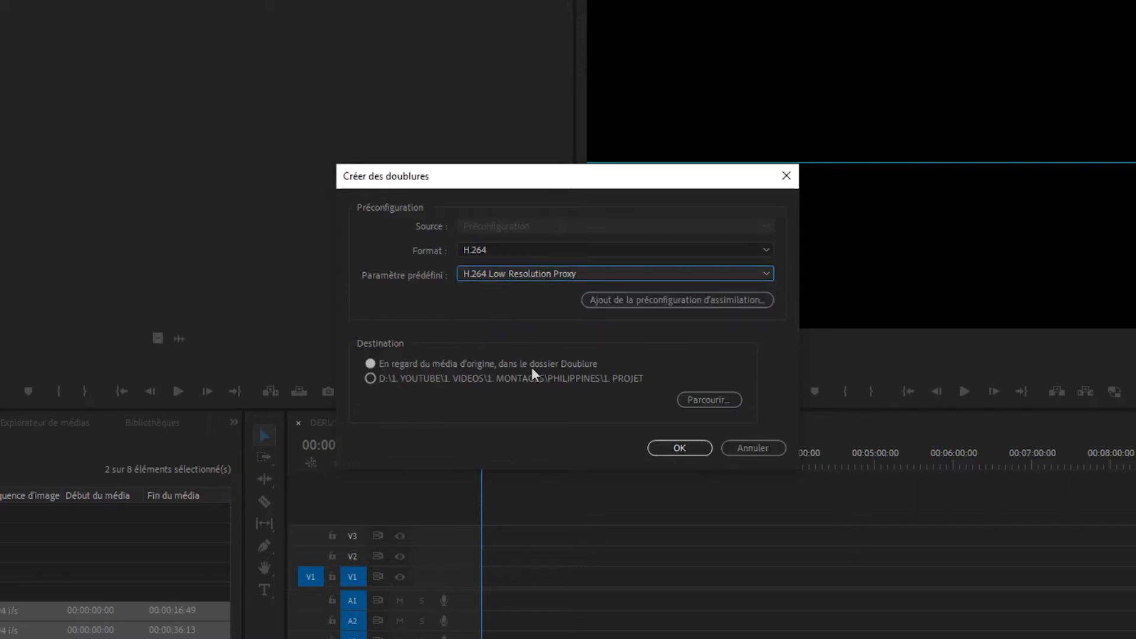
{"action": "left_click", "coordinate": [682, 448]}
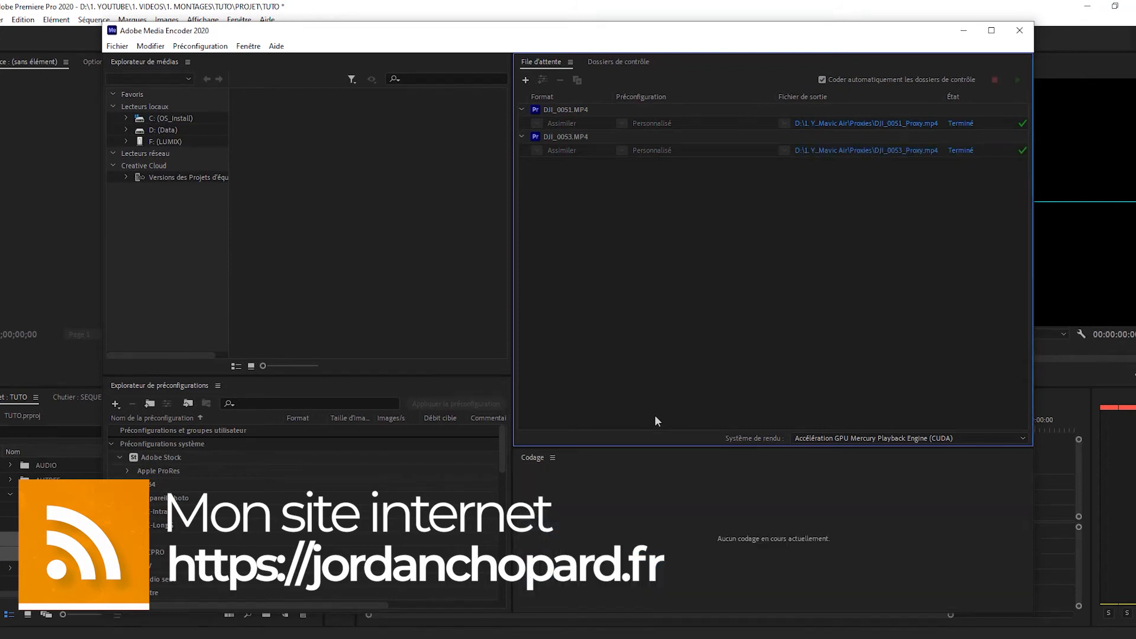
{"action": "left_click", "coordinate": [1018, 30]}
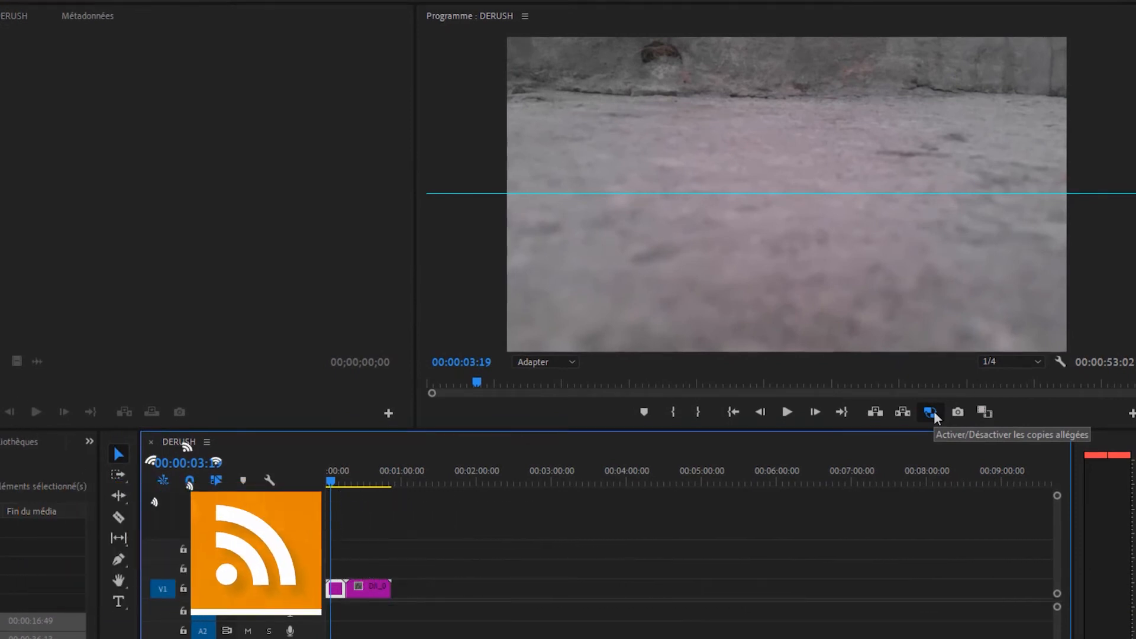
- Add the Activer/Désactiver les copies allégées button to the Program monitor's controls and toggle the proxy display
{"action": "left_click", "coordinate": [933, 413]}
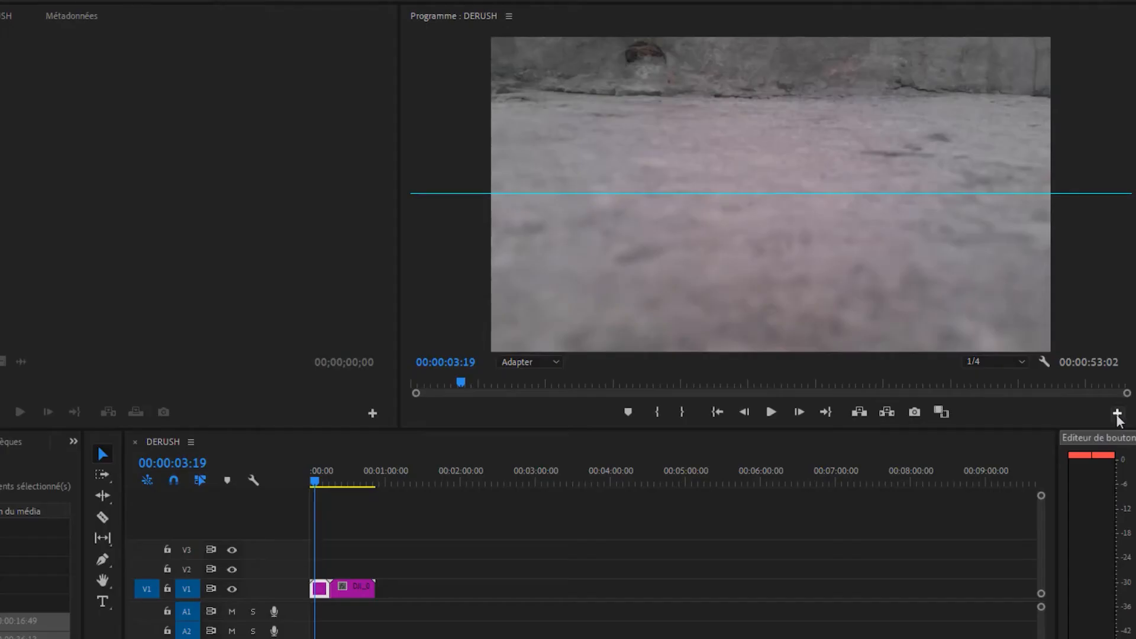
{"action": "left_click", "coordinate": [1116, 414]}
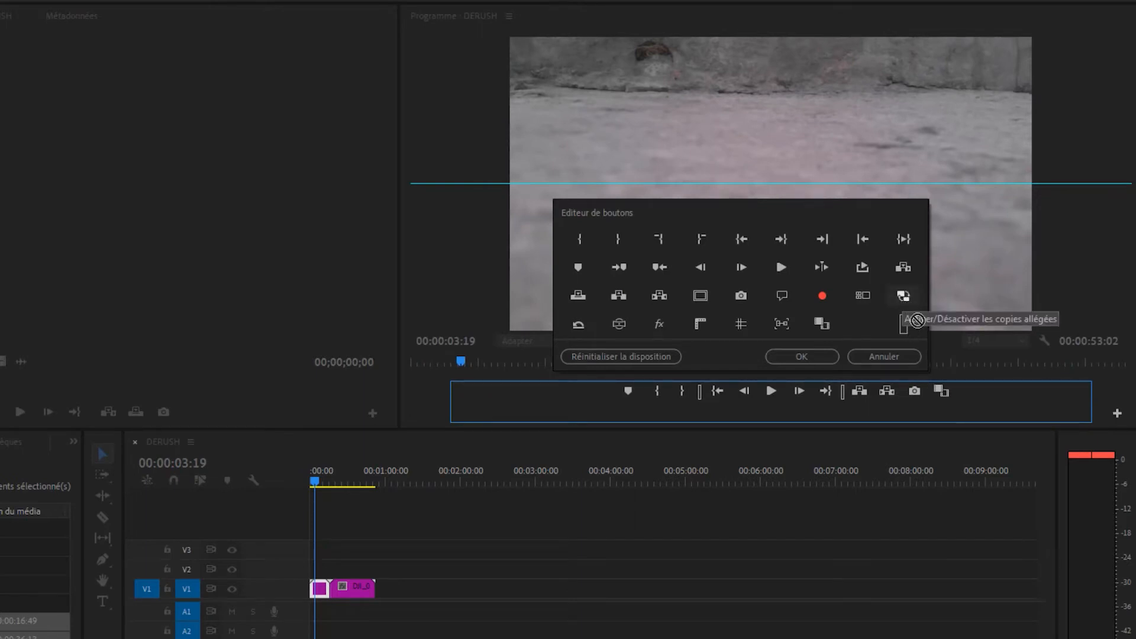
{"action": "left_click_drag", "start_coordinate": [963, 394], "coordinate": [966, 395]}
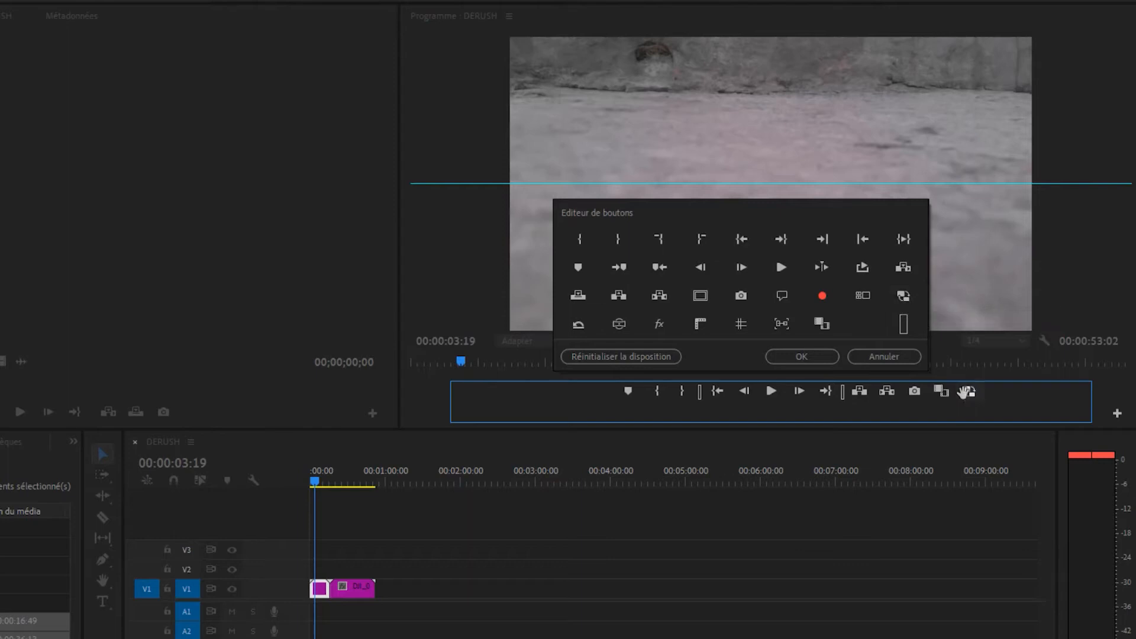
{"action": "left_click", "coordinate": [804, 357]}
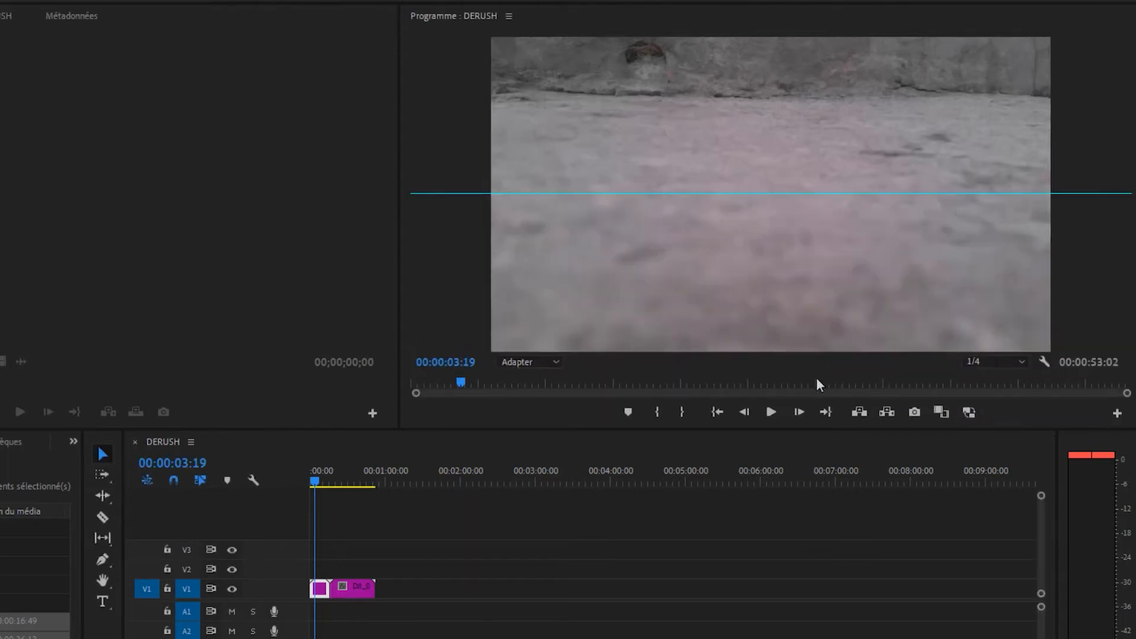
{"action": "left_click", "coordinate": [970, 411]}
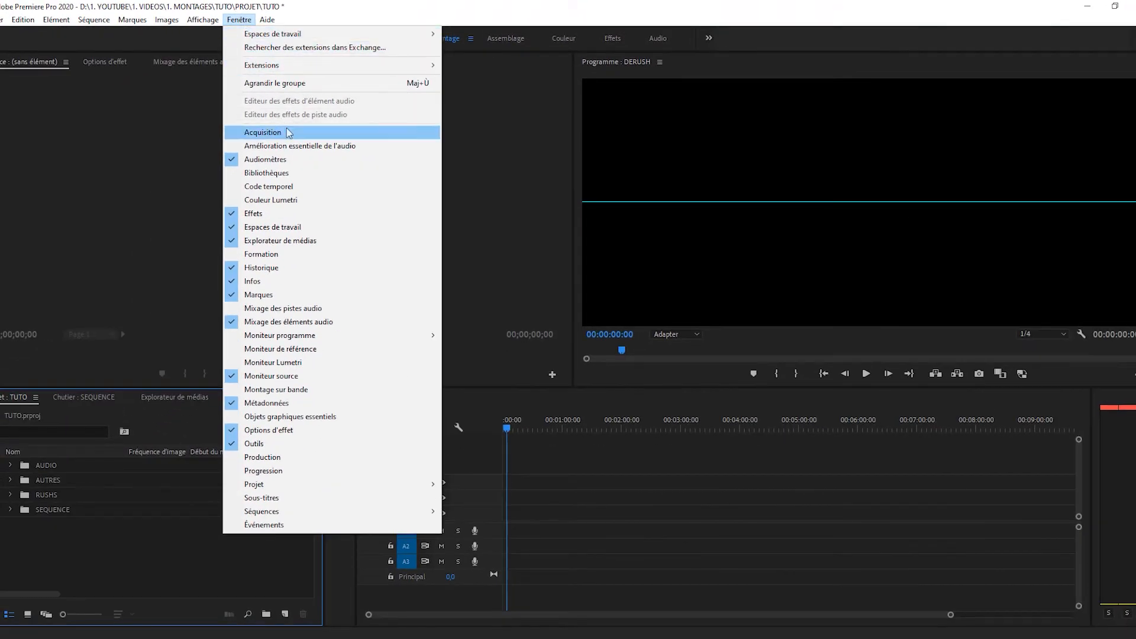
- Show the Couleur Lumetri panel and dock the MONTAGE timeline below the DERUSH timeline
{"action": "left_click", "coordinate": [297, 200]}
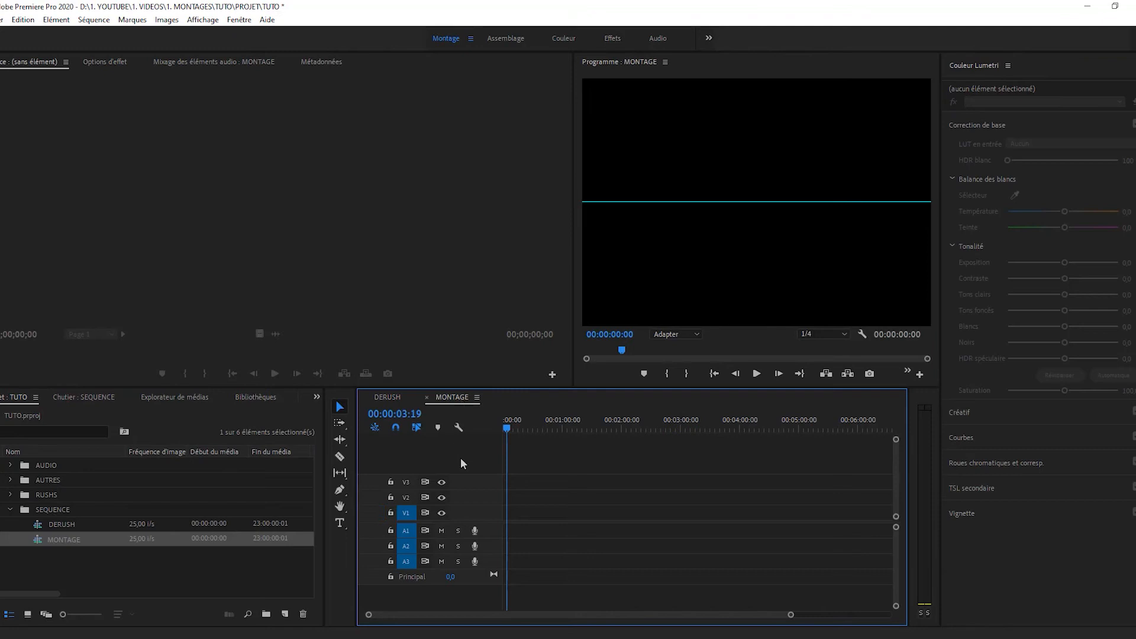
{"action": "left_click_drag", "start_coordinate": [464, 465], "coordinate": [481, 610]}
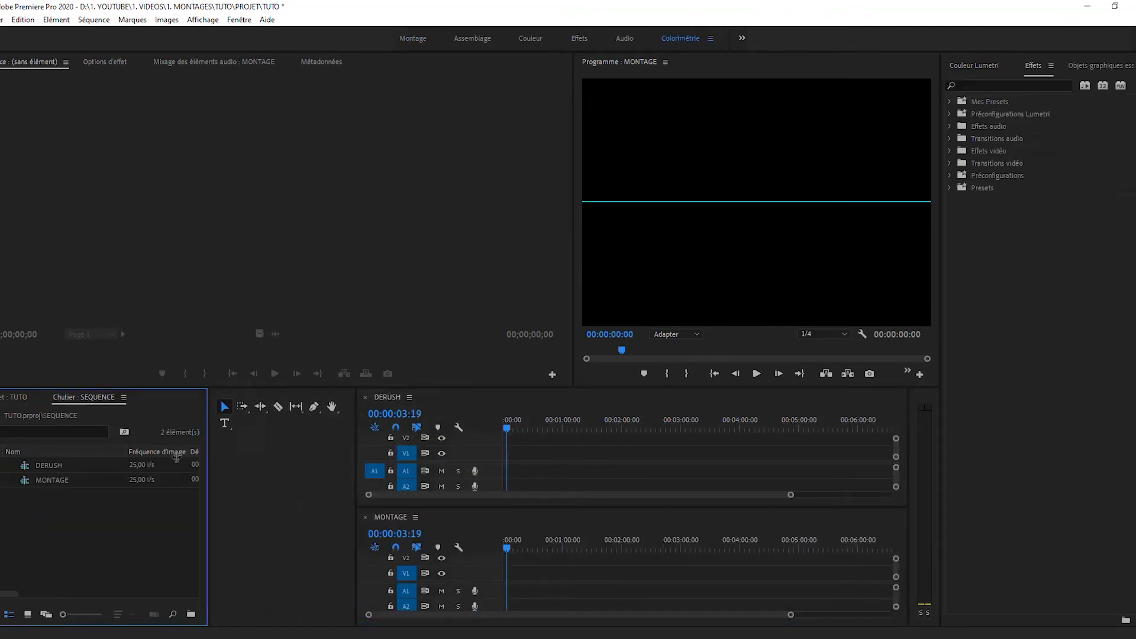
- Narrow the project panel and make the timeline area taller
{"action": "left_click_drag", "start_coordinate": [312, 463], "coordinate": [206, 465]}
{"action": "left_click_drag", "start_coordinate": [618, 388], "coordinate": [608, 283]}
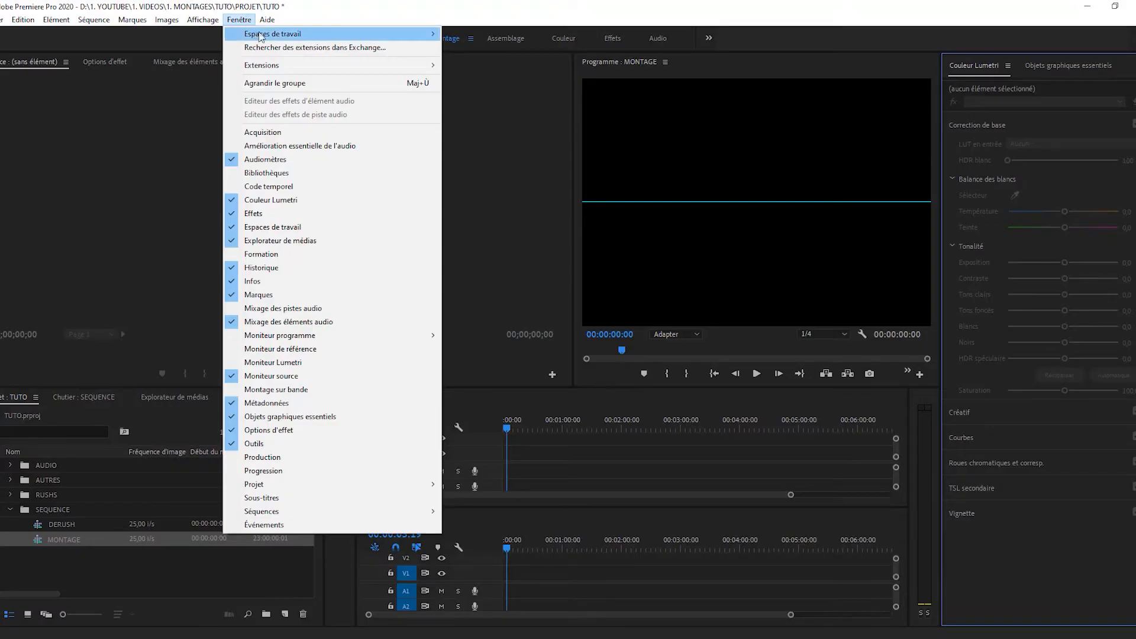
- Save the current panel layout as a new workspace named Colorimétrie
{"action": "mouse_move", "coordinate": [259, 36]}
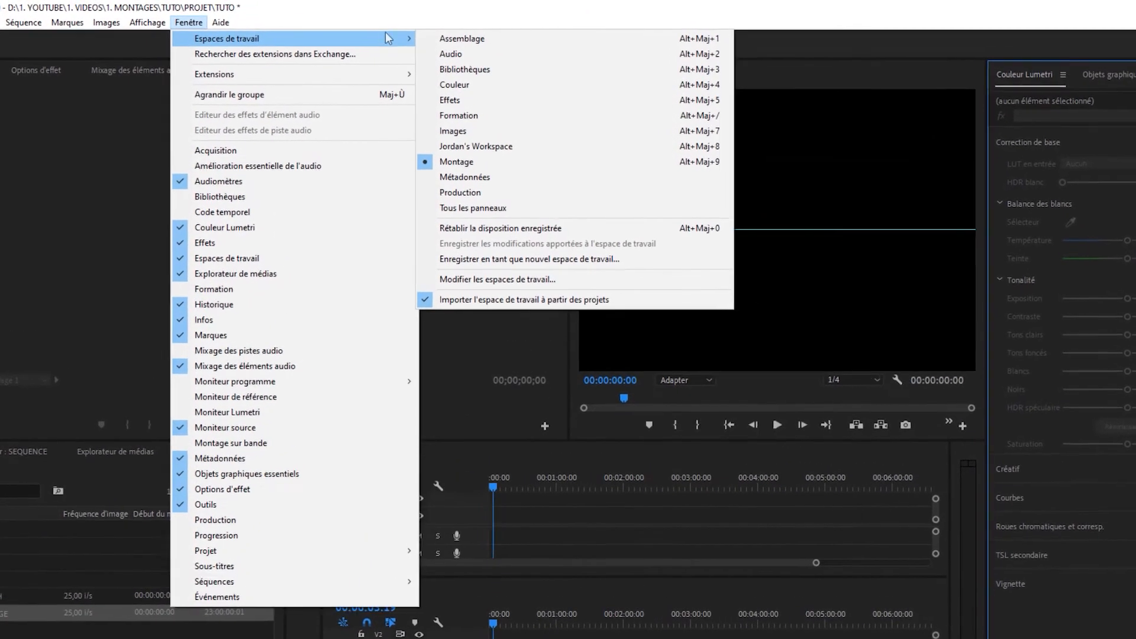
{"action": "left_click", "coordinate": [507, 264]}
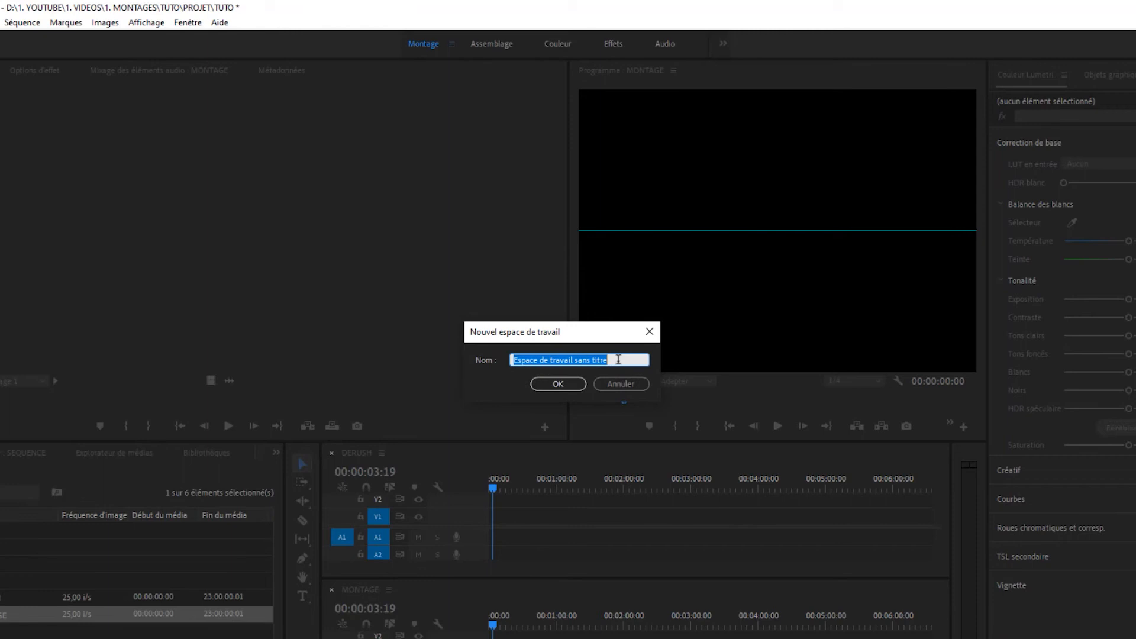
{"action": "type", "text": "Colorimétrie"}
{"action": "left_click", "coordinate": [558, 385]}
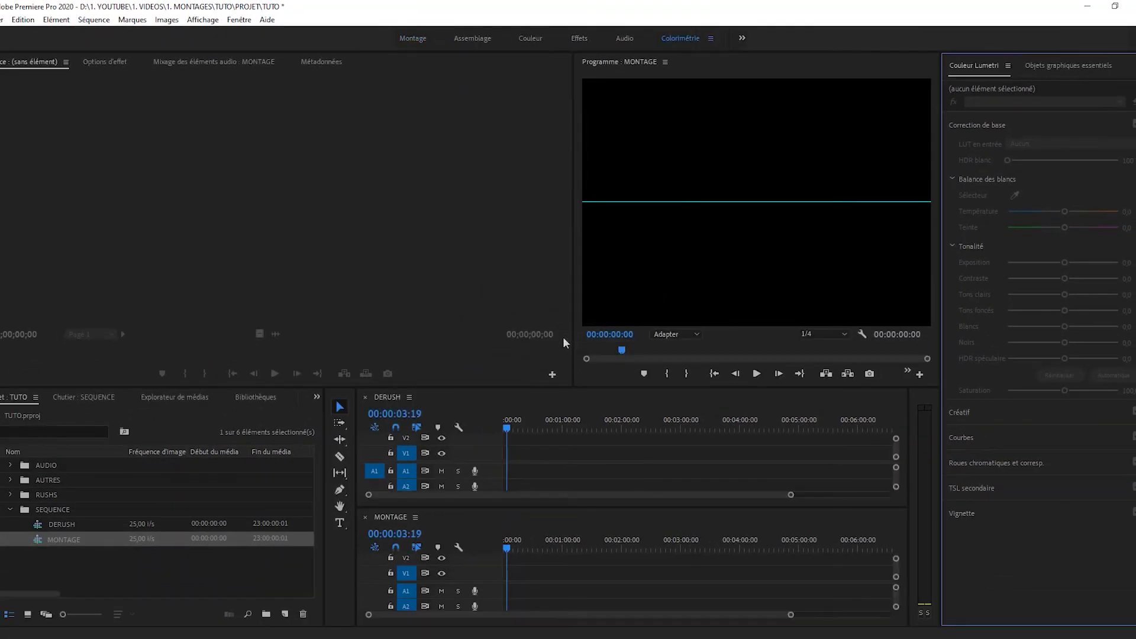
- Edit the workspaces: order the bar as Couleur, Effets, Montage, Audio, Colorimétrie and the personal workspace, and move Assemblage to Menu Débordement
{"action": "left_click", "coordinate": [239, 19]}
{"action": "mouse_move", "coordinate": [246, 34]}
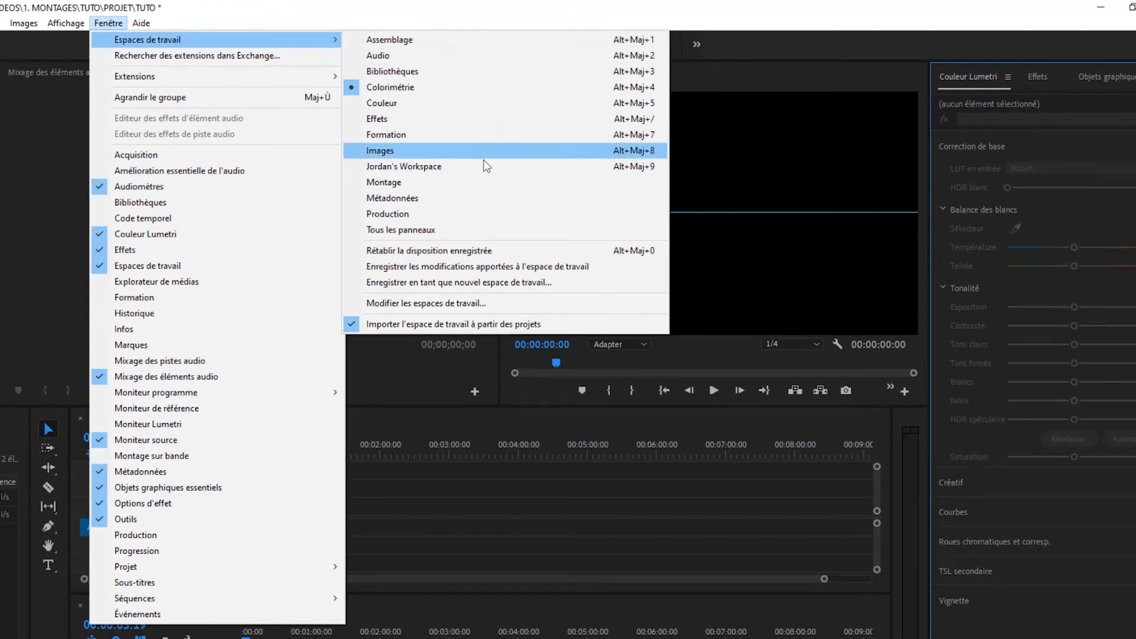
{"action": "left_click", "coordinate": [471, 304]}
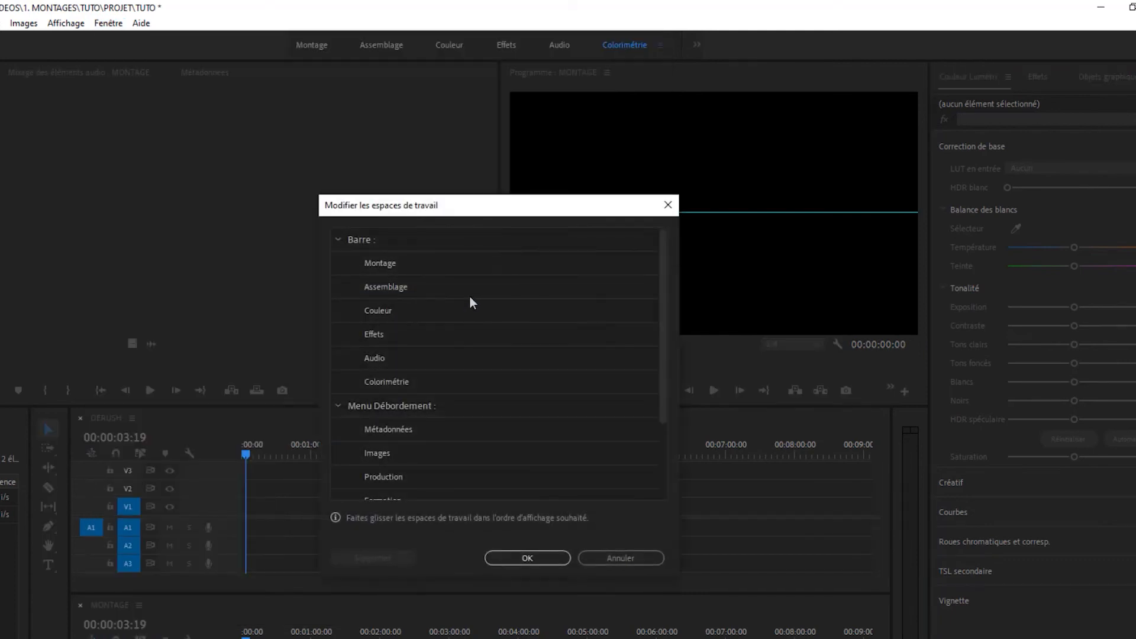
{"action": "scroll", "coordinate": [440, 352], "scroll_direction": "down", "scroll_amount": 3}
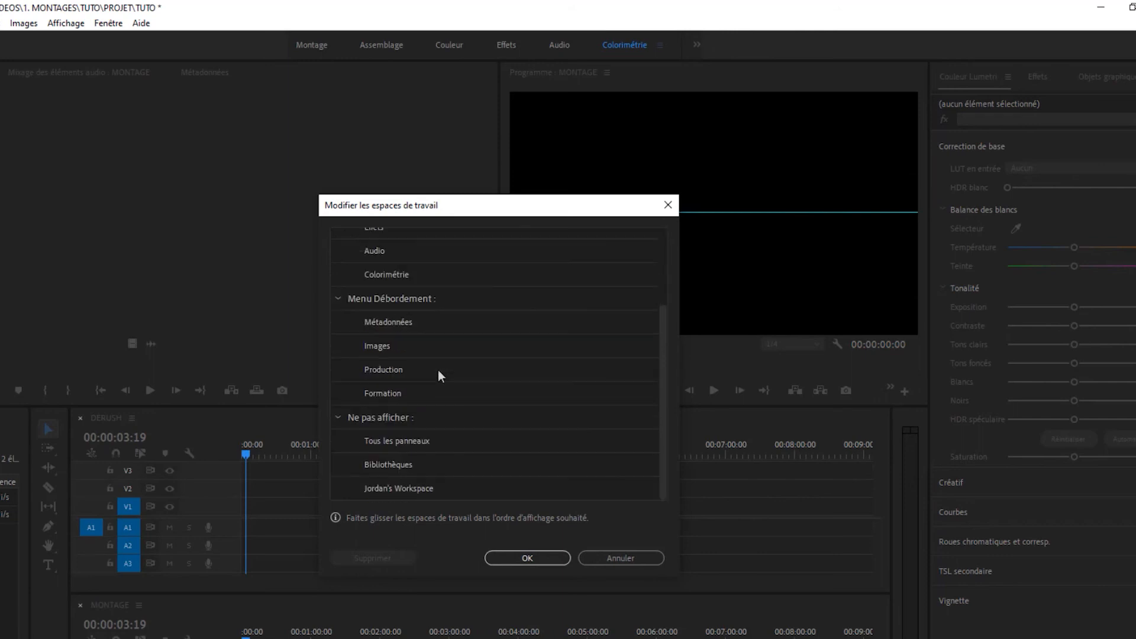
{"action": "left_click_drag", "start_coordinate": [385, 491], "coordinate": [396, 285]}
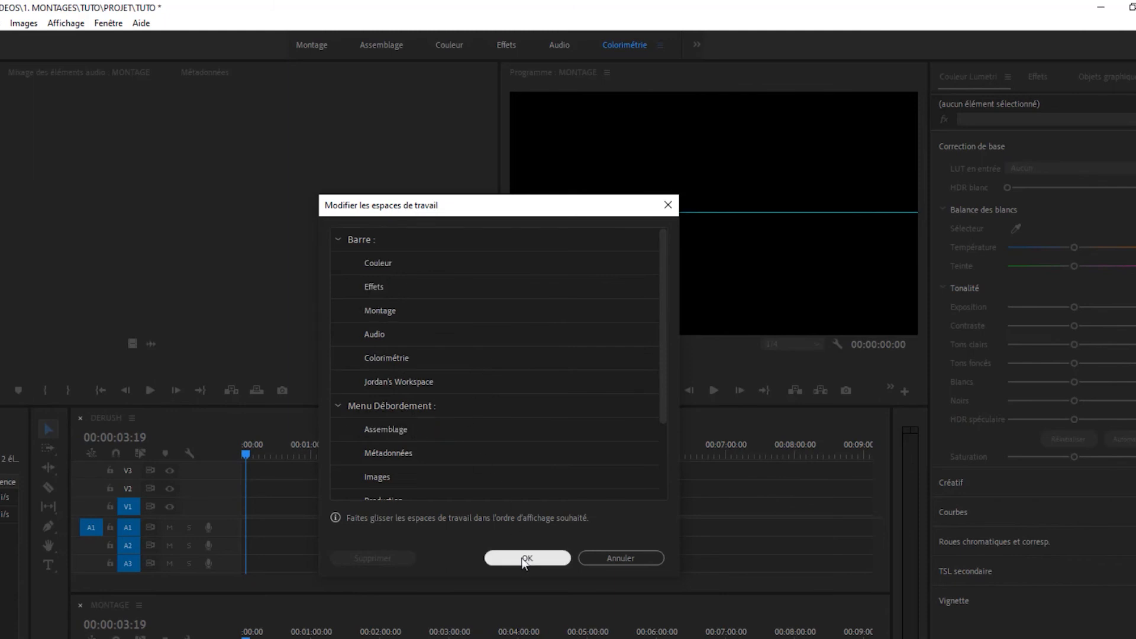
{"action": "left_click", "coordinate": [523, 559]}
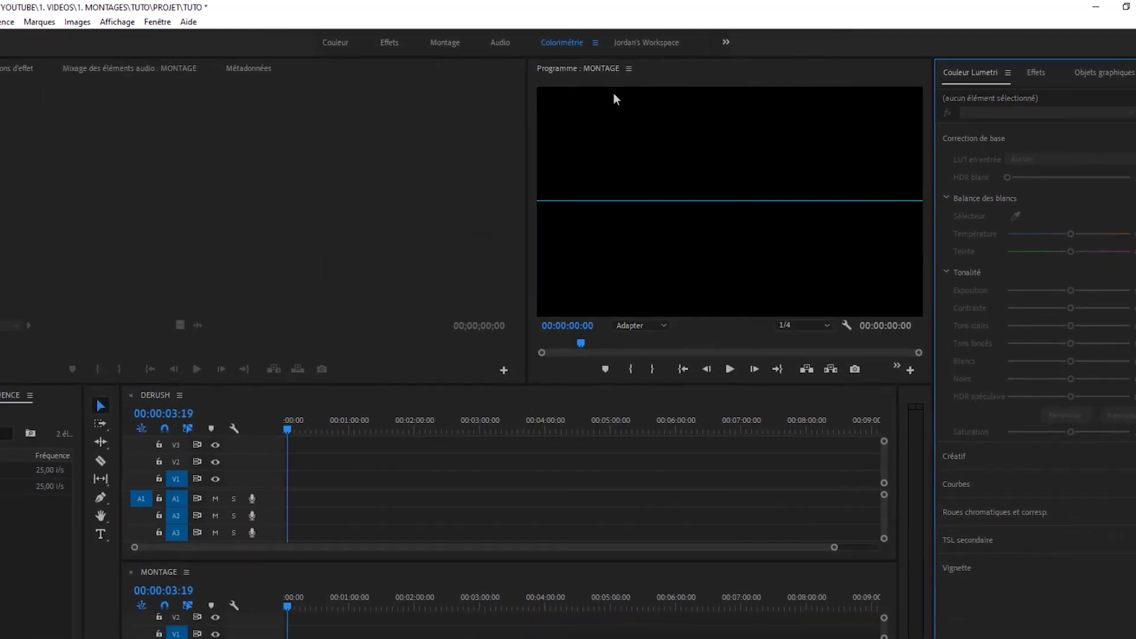
- View the Audio, Montage and Effets workspaces in turn, ending on the Couleur workspace
{"action": "left_click", "coordinate": [500, 42]}
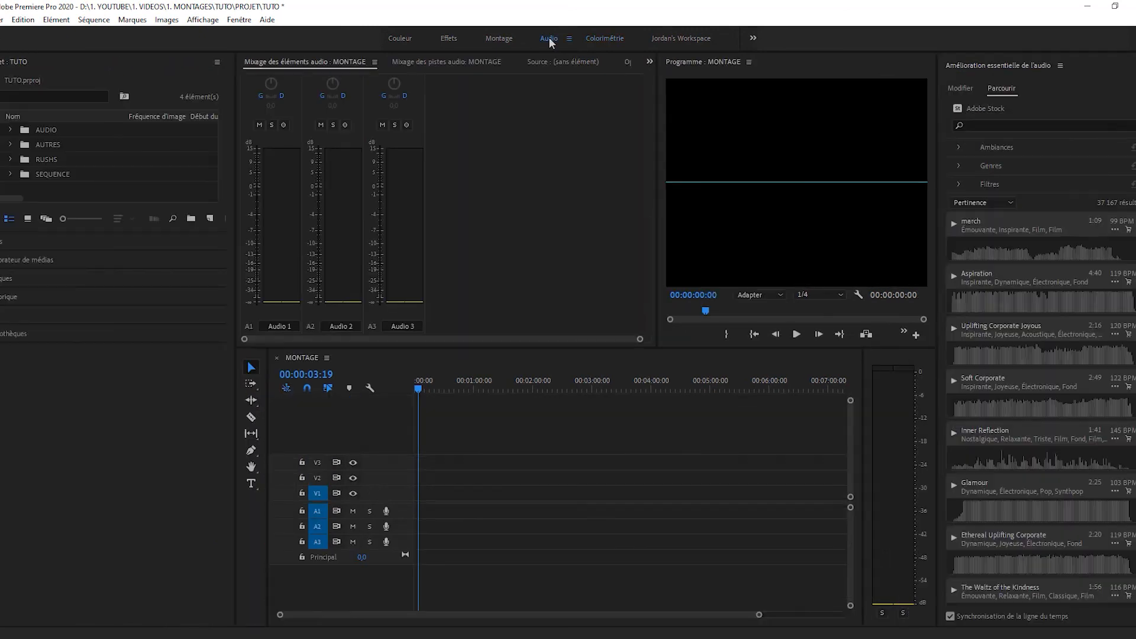
{"action": "left_click", "coordinate": [498, 36]}
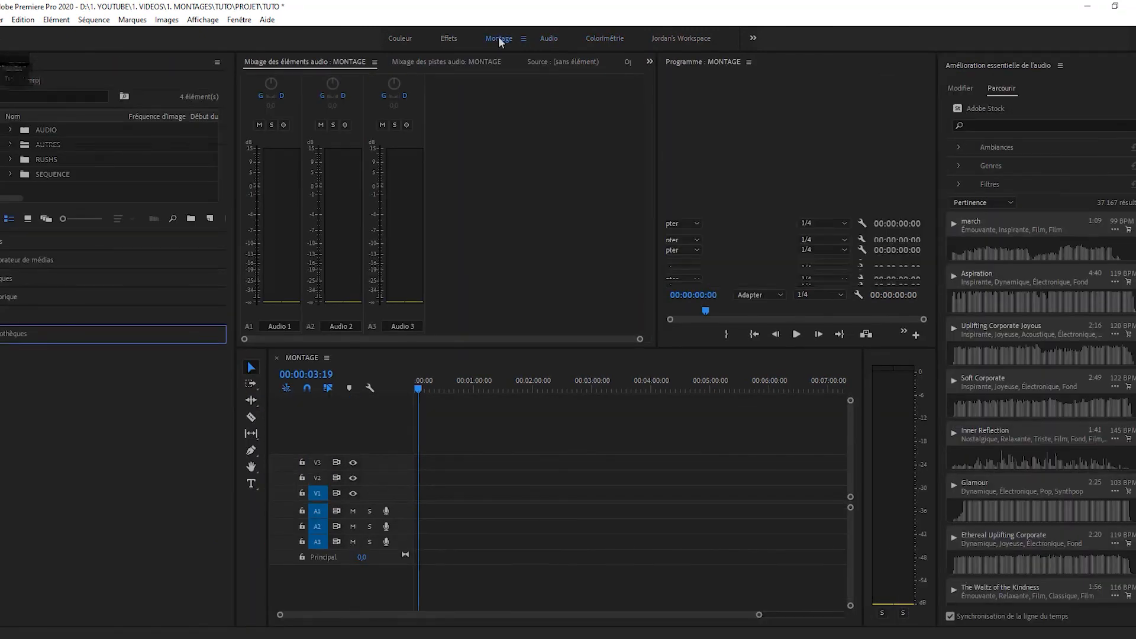
{"action": "left_click", "coordinate": [450, 39]}
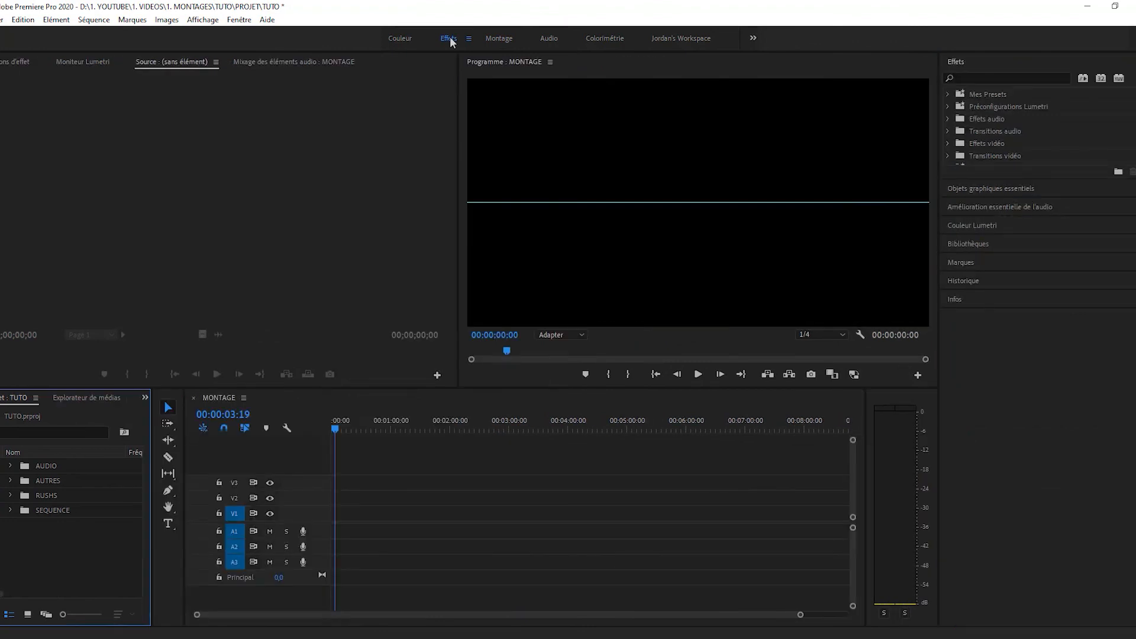
{"action": "left_click", "coordinate": [403, 40]}
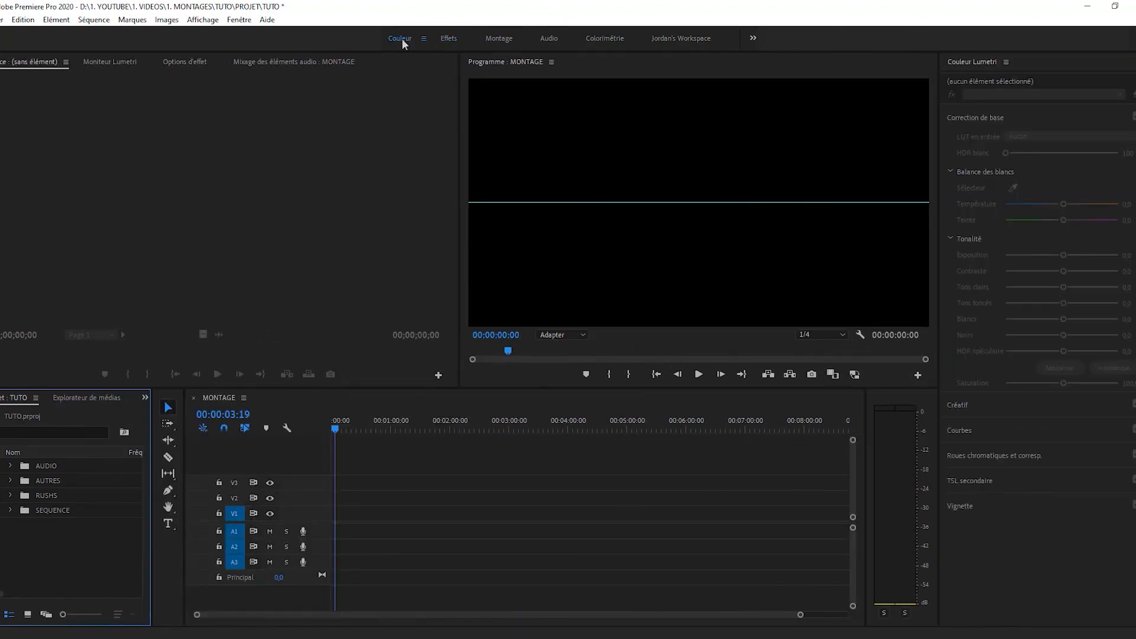